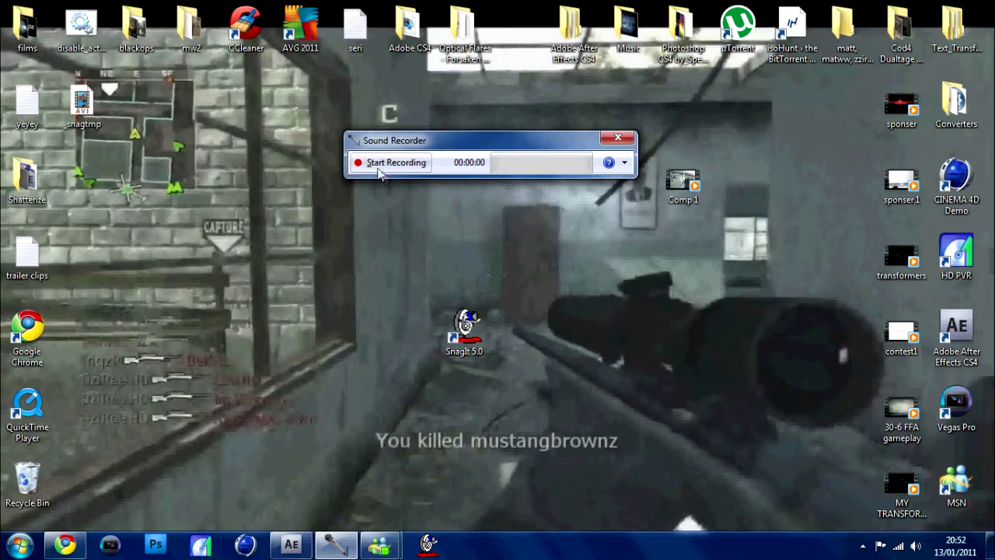
Start a Sound Recorder voice recording and move the recorder window aside.
{"action": "left_click", "coordinate": [380, 172]}
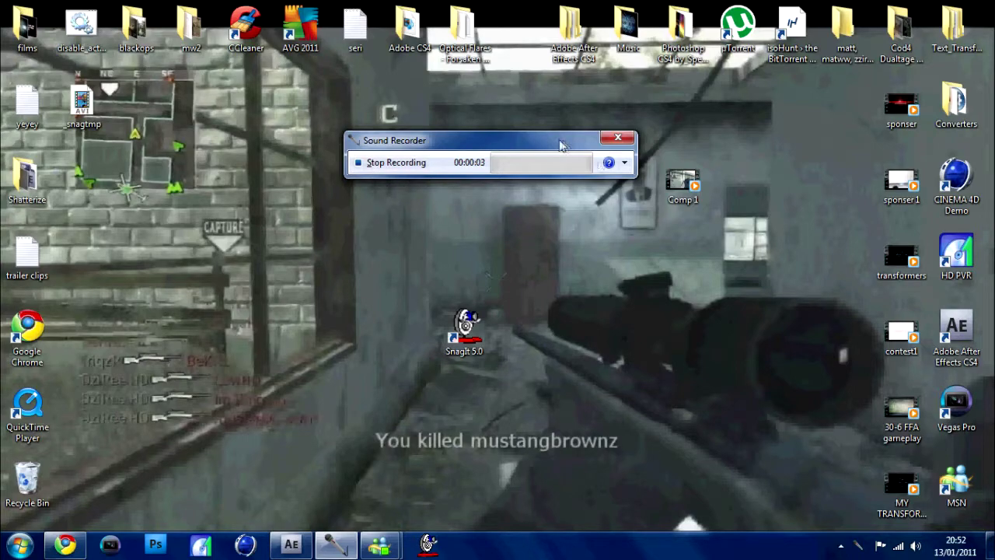
{"action": "left_click_drag", "start_coordinate": [562, 144], "coordinate": [529, 200]}
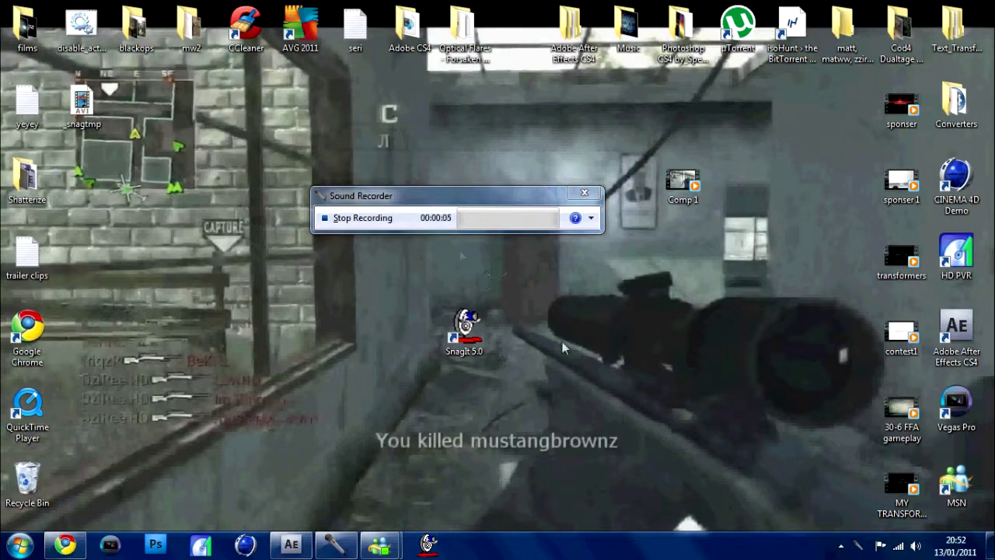
Launch After Effects and start a new empty project without saving the old one.
{"action": "double_click", "coordinate": [947, 337]}
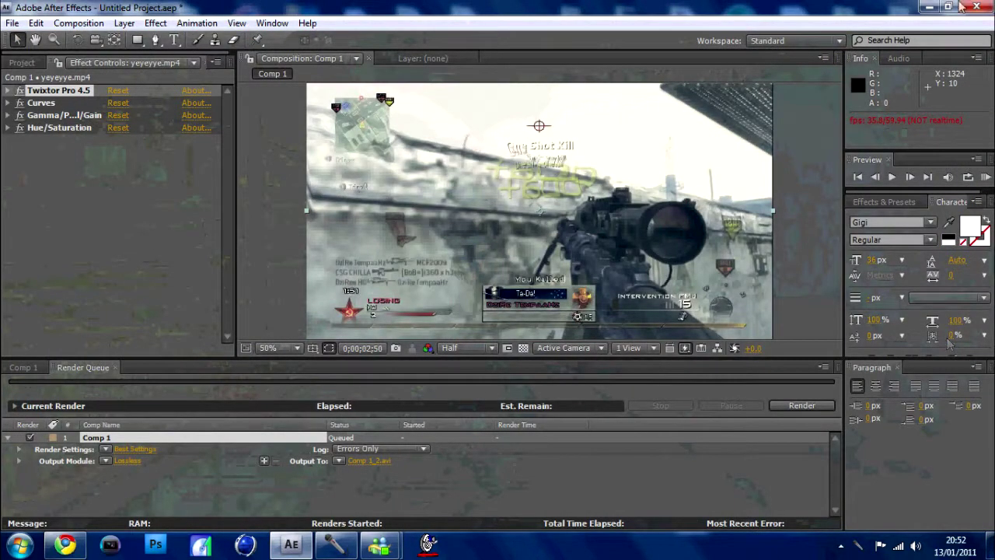
{"action": "left_click", "coordinate": [12, 22]}
{"action": "mouse_move", "coordinate": [32, 38]}
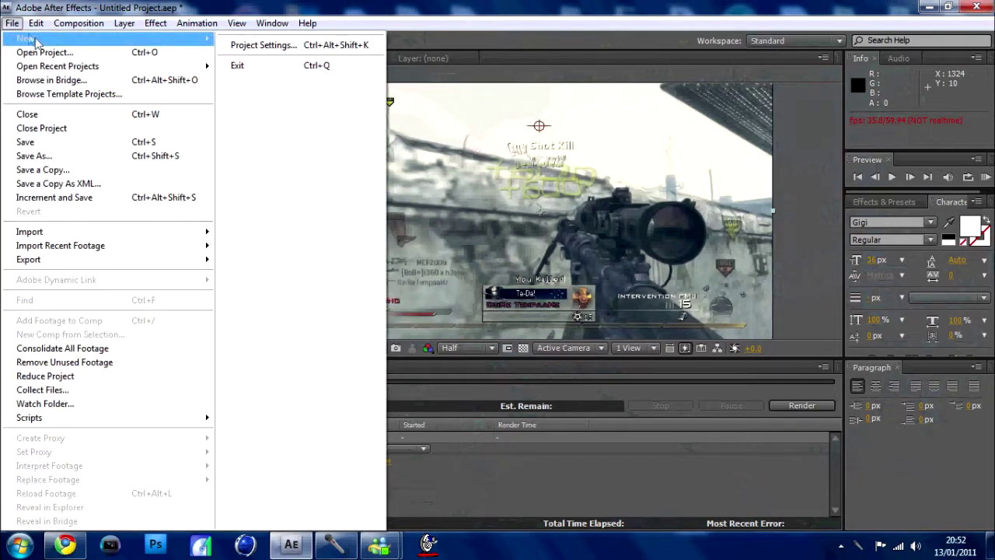
{"action": "left_click", "coordinate": [287, 45]}
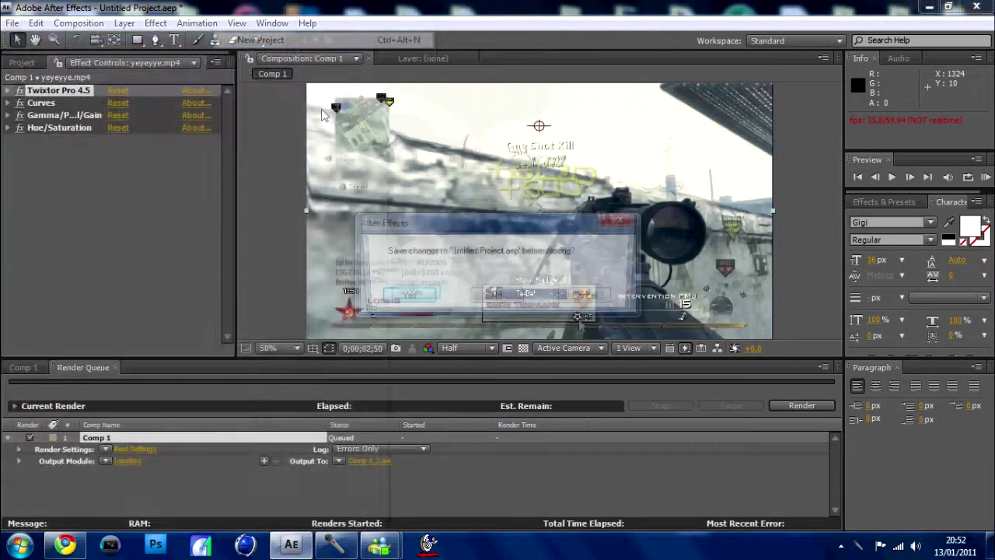
{"action": "left_click", "coordinate": [498, 295]}
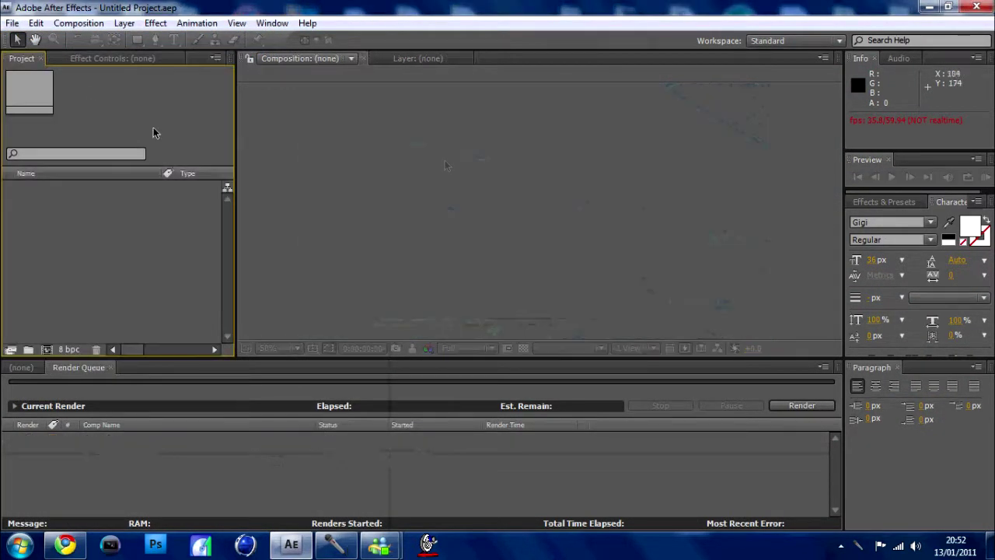
{"action": "left_click", "coordinate": [77, 22]}
Create Comp 1 at 1280×720, 59.94 fps with a 0;00;10;00 duration.
{"action": "left_click", "coordinate": [84, 40]}
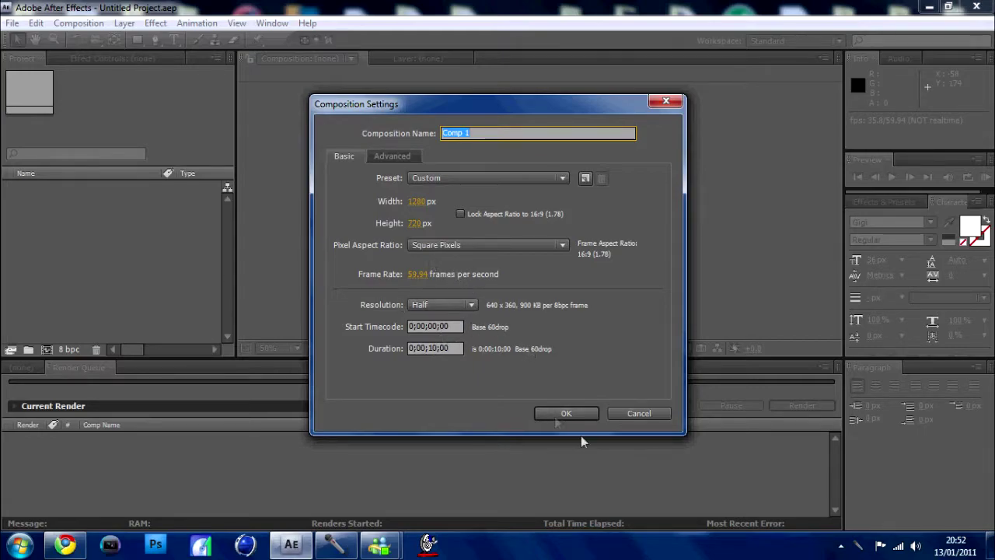
{"action": "left_click", "coordinate": [566, 414]}
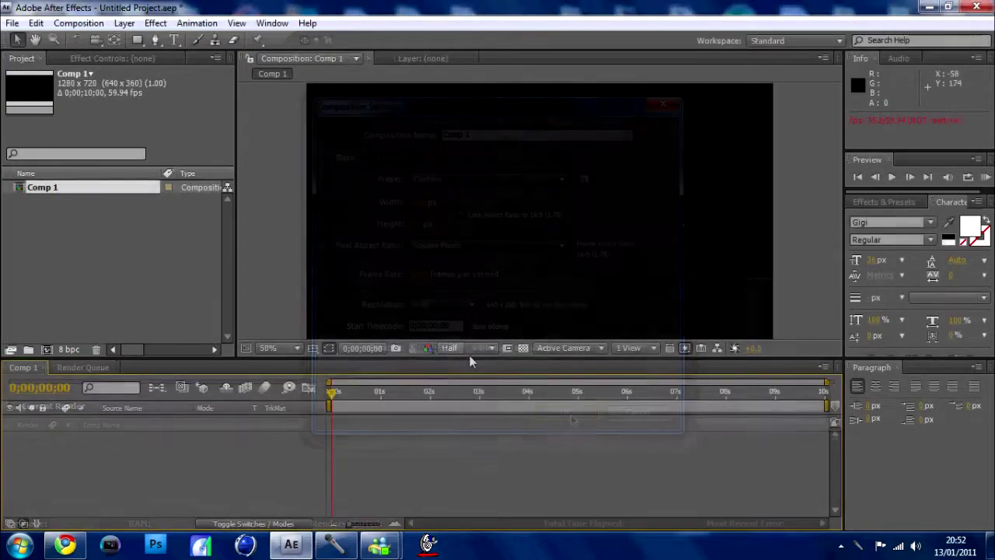
Import yeyeyye.mp4 from the mw2 folder and drag it onto the Comp 1 timeline.
{"action": "double_click", "coordinate": [84, 208]}
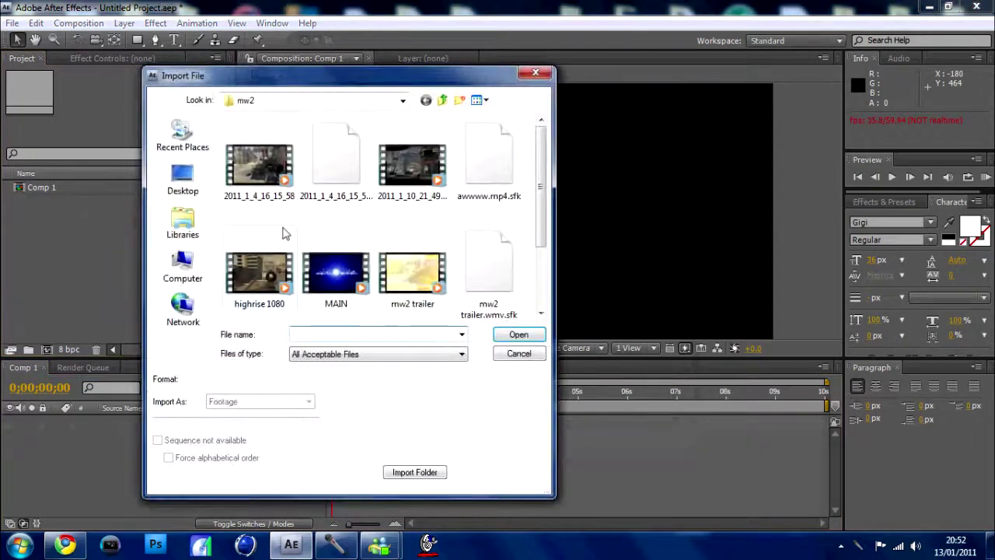
{"action": "left_click", "coordinate": [330, 280]}
{"action": "scroll", "coordinate": [334, 280], "scroll_direction": "down", "scroll_amount": 1}
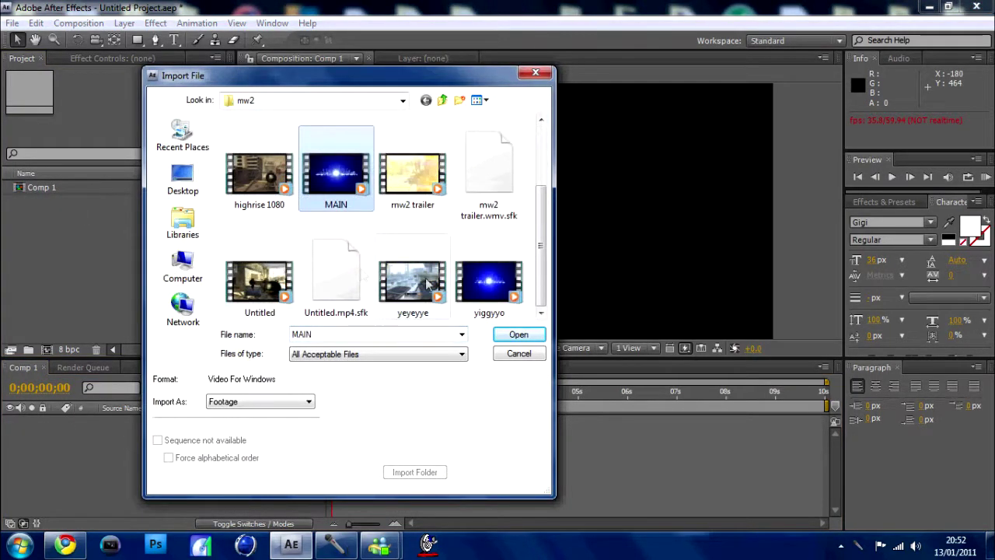
{"action": "scroll", "coordinate": [374, 284], "scroll_direction": "up", "scroll_amount": 1}
{"action": "scroll", "coordinate": [433, 288], "scroll_direction": "down", "scroll_amount": 1}
{"action": "double_click", "coordinate": [433, 288]}
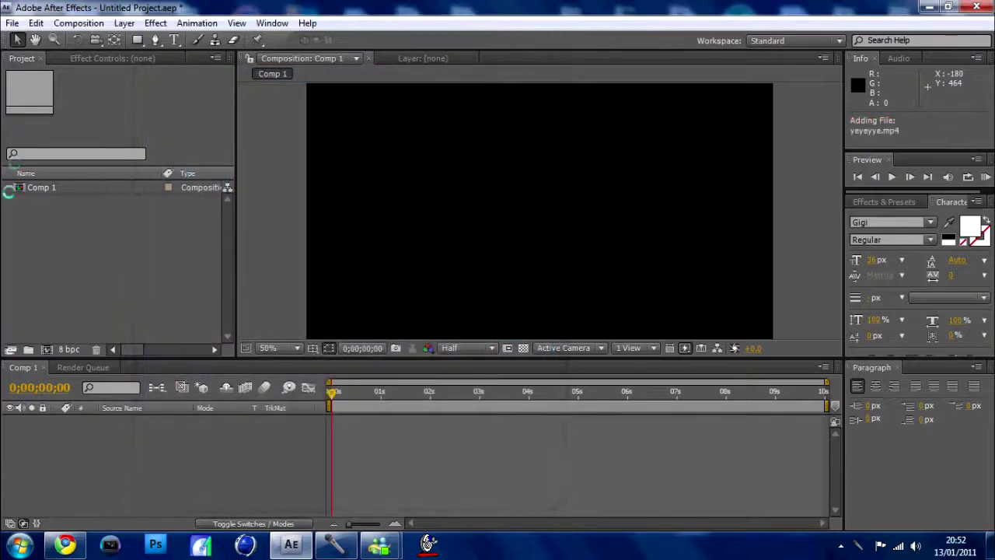
{"action": "left_click_drag", "start_coordinate": [56, 203], "coordinate": [98, 427]}
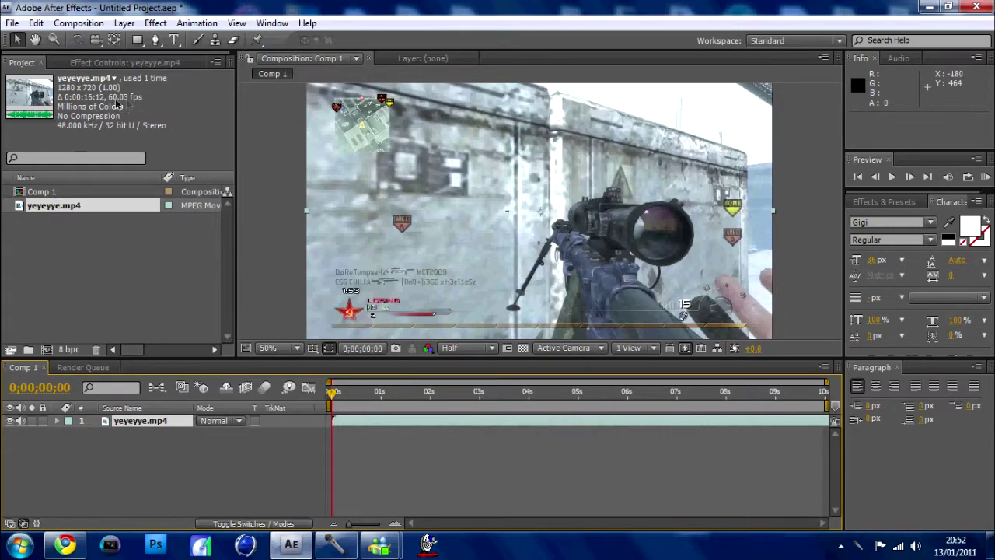
{"action": "left_click", "coordinate": [157, 23]}
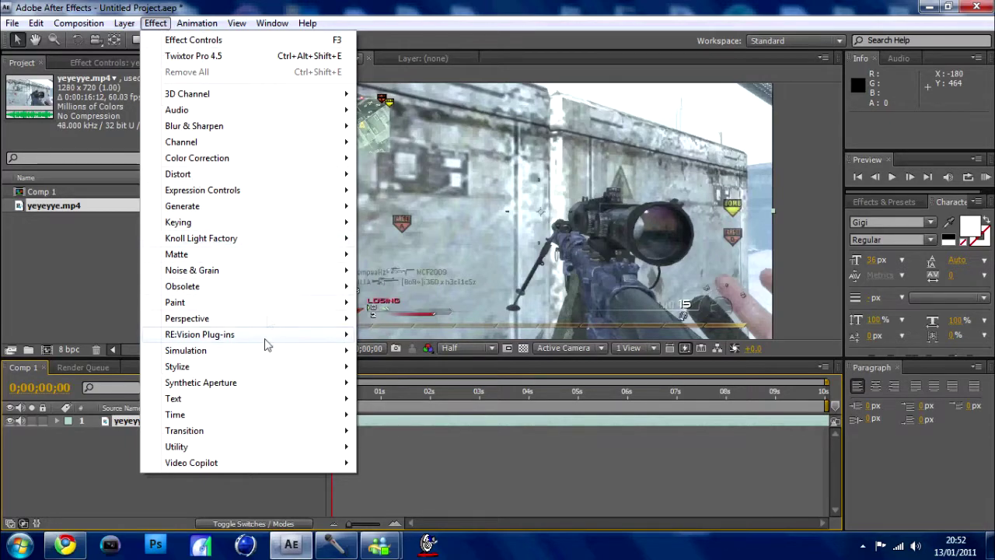
{"action": "mouse_move", "coordinate": [200, 334]}
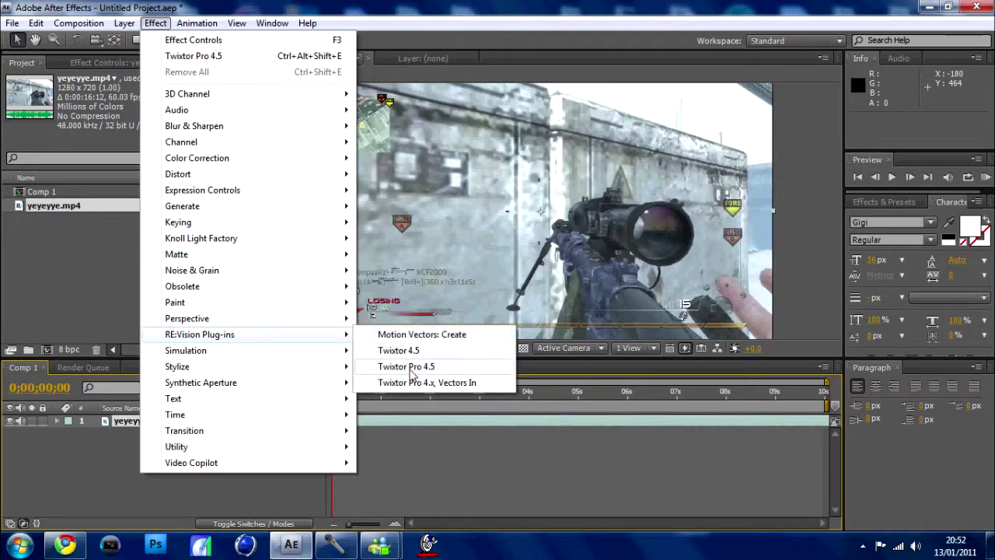
Apply Twixtor Pro 4.5 to the yeyeyye.mp4 layer and reveal its settings in the timeline.
{"action": "left_click", "coordinate": [412, 370]}
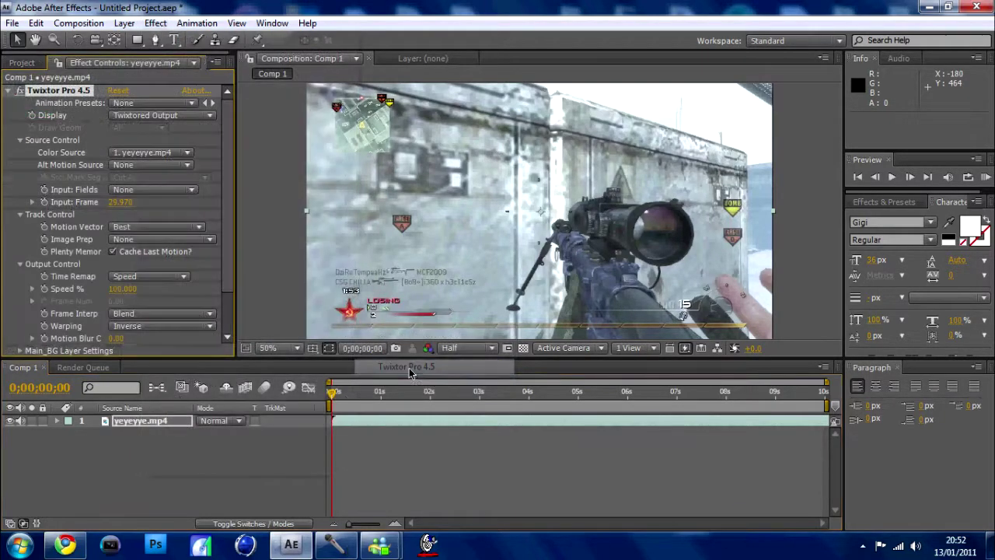
{"action": "left_click", "coordinate": [9, 92]}
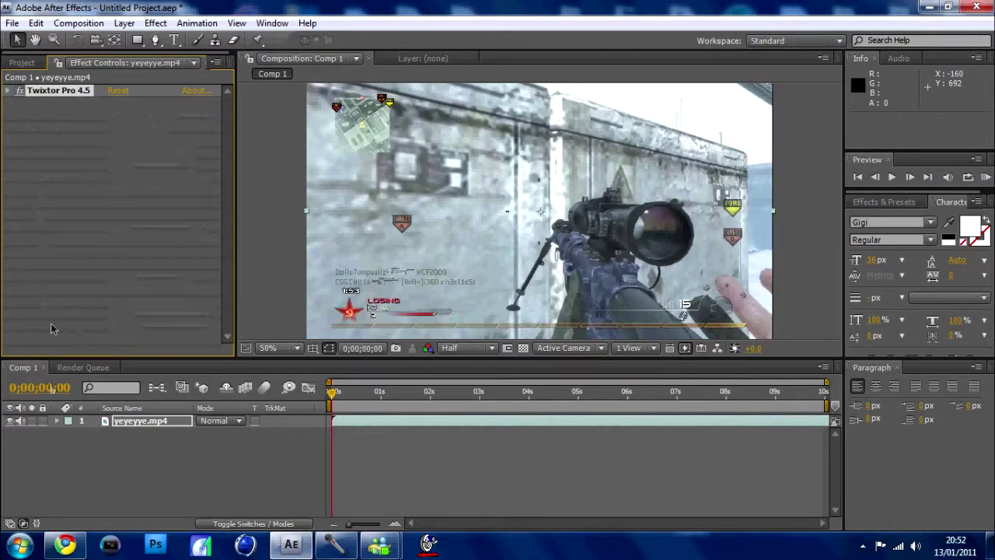
{"action": "left_click", "coordinate": [56, 421]}
{"action": "left_click", "coordinate": [70, 433]}
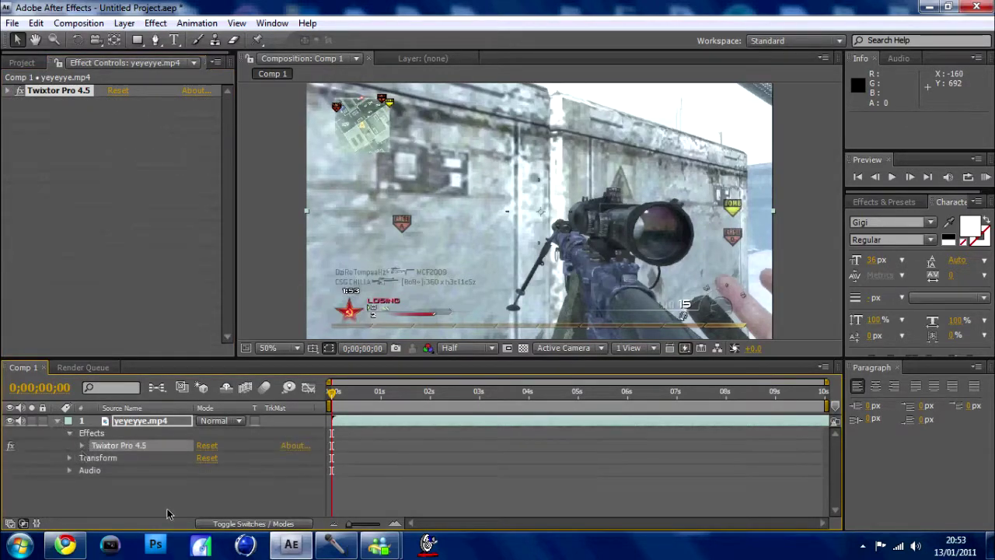
{"action": "left_click", "coordinate": [76, 445]}
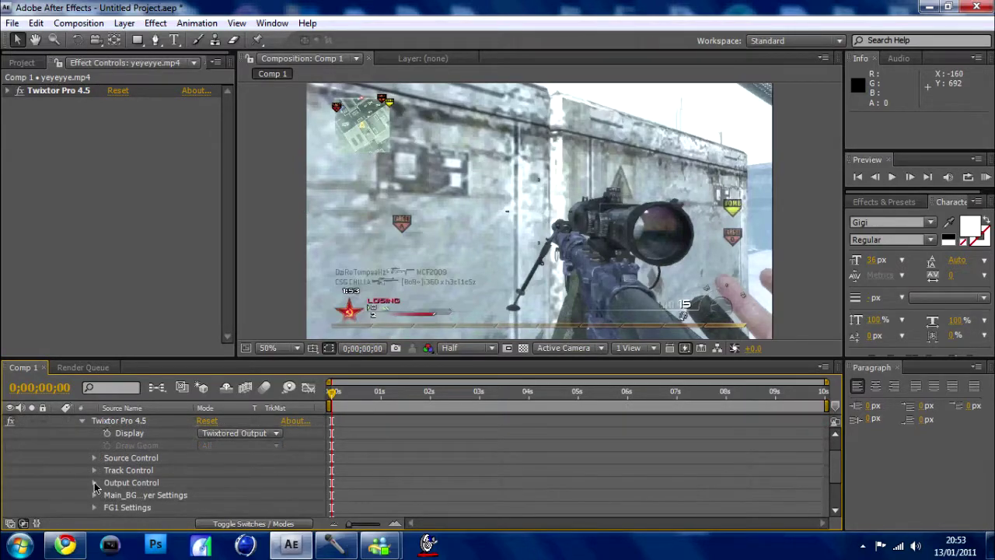
Keyframe Twixtor Speed % at 100, adding a keyframe at 0;00;01;59.
{"action": "left_click", "coordinate": [94, 483]}
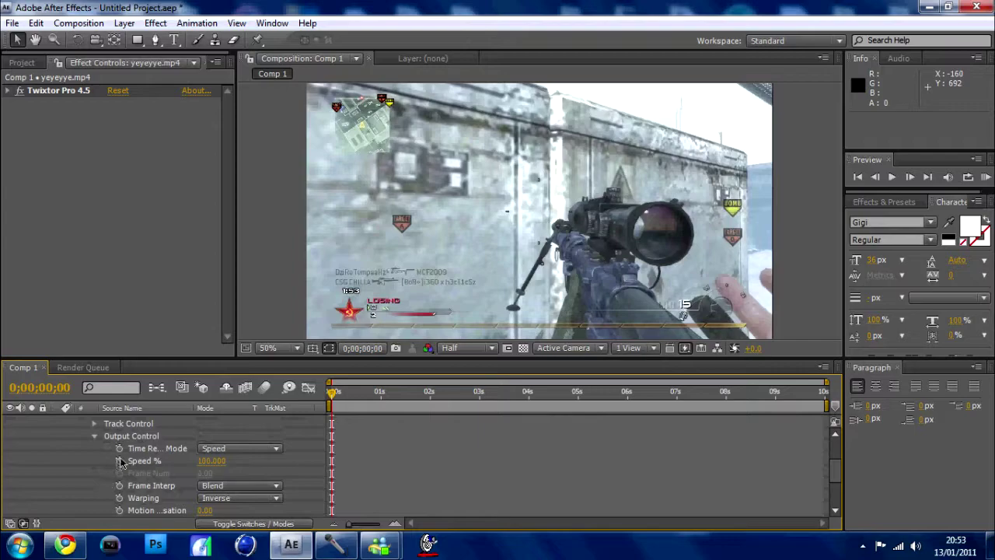
{"action": "left_click", "coordinate": [120, 461]}
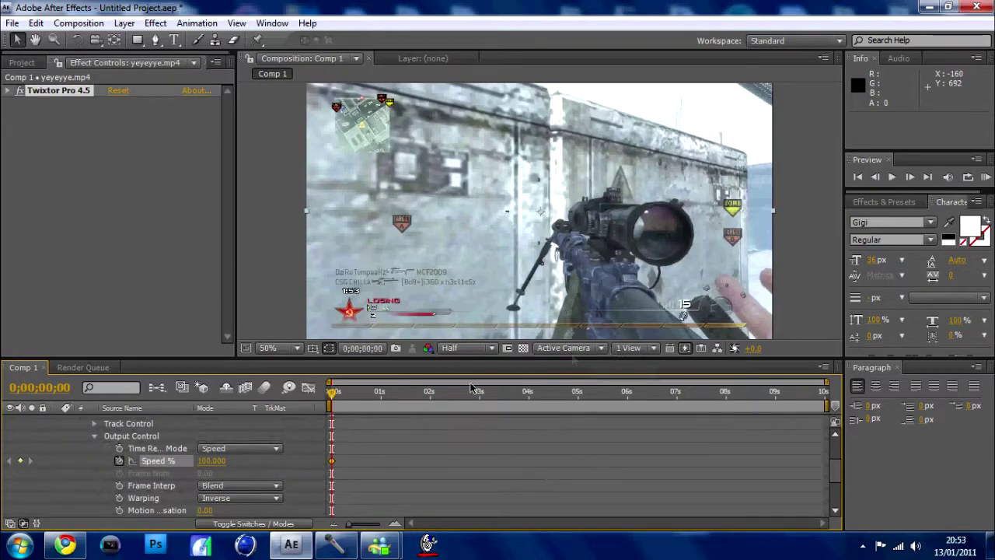
{"action": "left_click", "coordinate": [427, 393]}
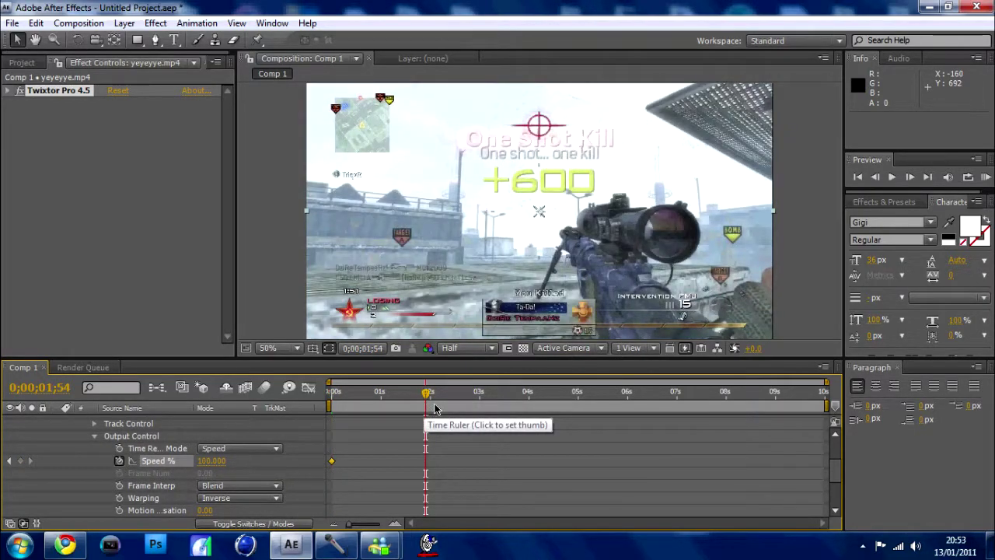
{"action": "left_click_drag", "start_coordinate": [432, 410], "coordinate": [429, 412]}
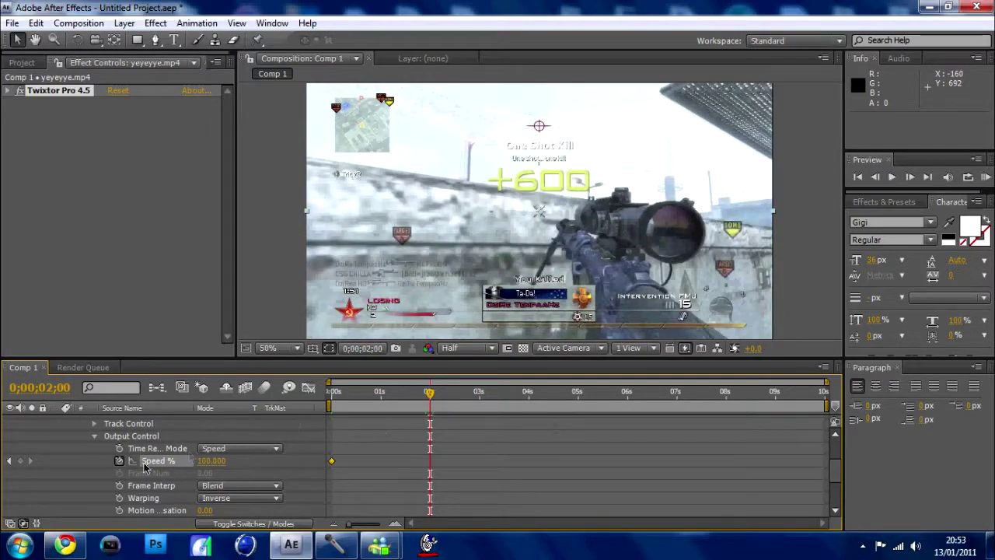
{"action": "left_click", "coordinate": [876, 178]}
{"action": "left_click", "coordinate": [20, 461]}
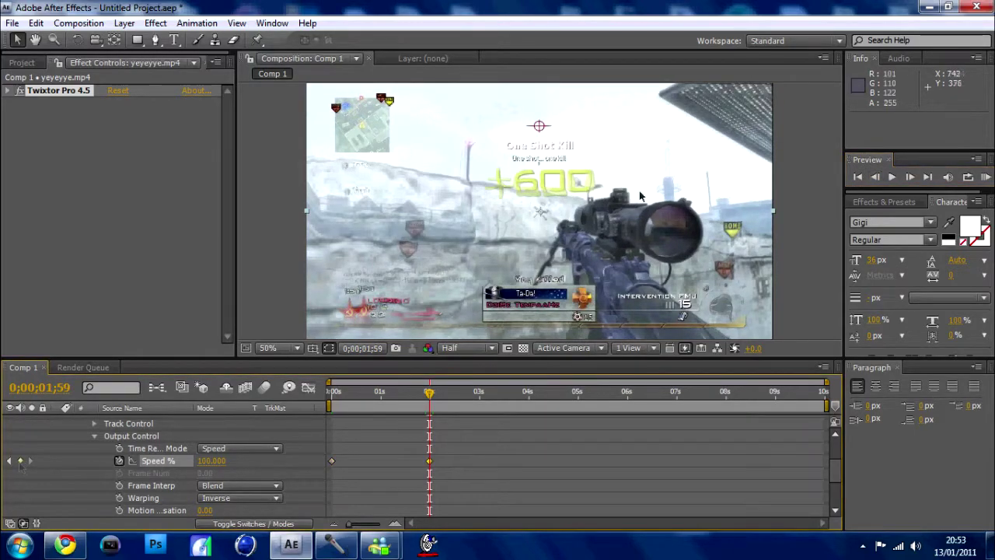
Set Twixtor Speed % to 5 at 0;00;02;00.
{"action": "left_click", "coordinate": [909, 177]}
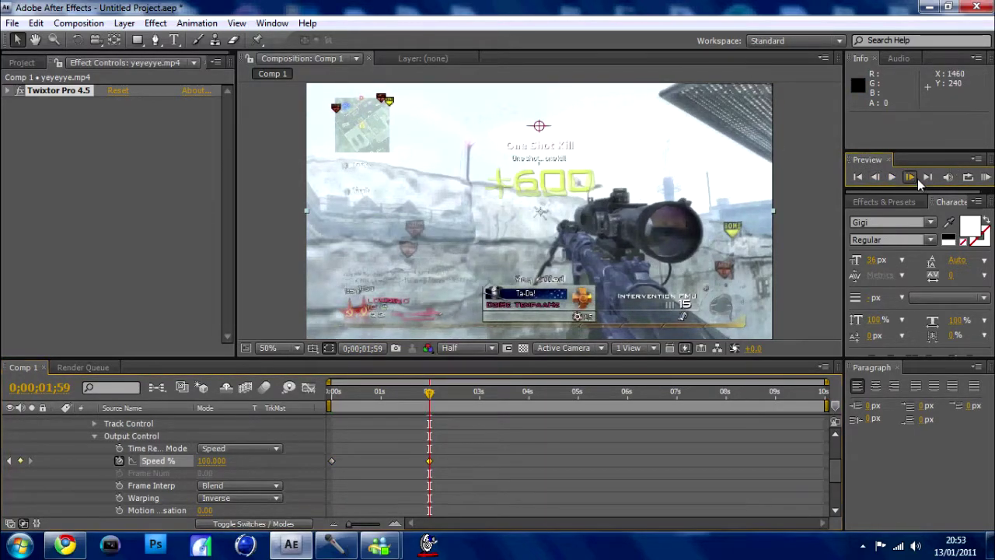
{"action": "left_click", "coordinate": [217, 462]}
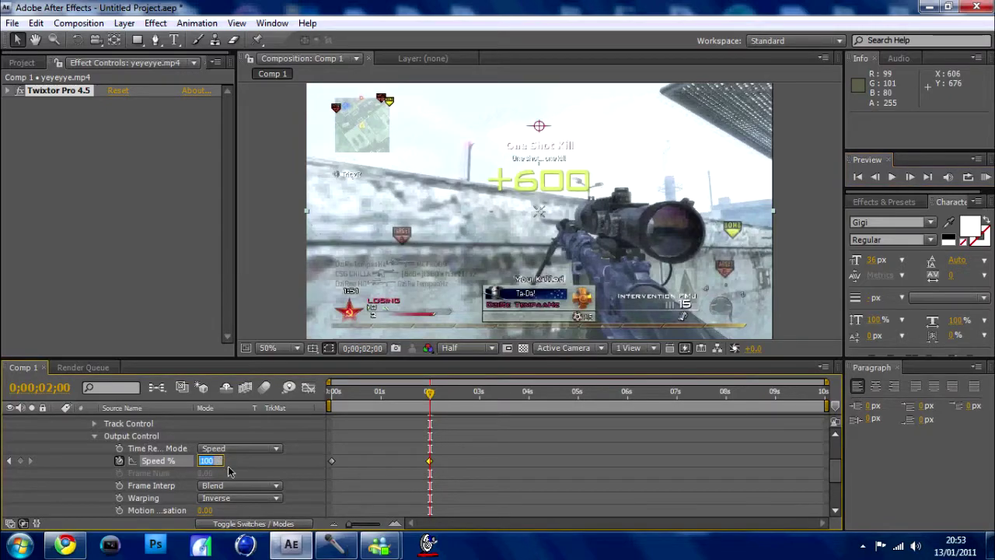
{"action": "type", "text": "5"}
{"action": "key", "text": "Return"}
{"action": "scroll", "coordinate": [588, 459], "scroll_direction": "up", "scroll_amount": 2}
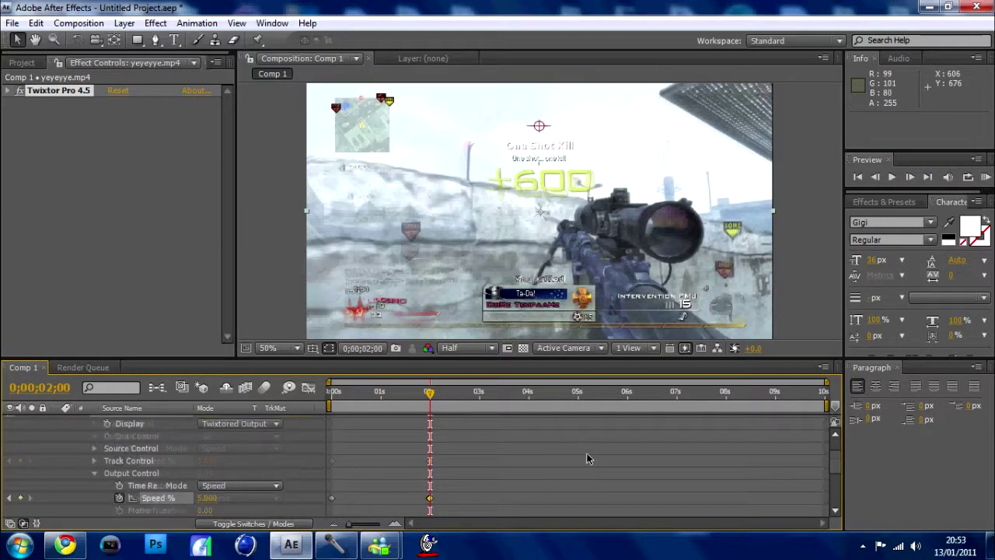
{"action": "scroll", "coordinate": [588, 459], "scroll_direction": "up", "scroll_amount": 3}
{"action": "right_click", "coordinate": [521, 429]}
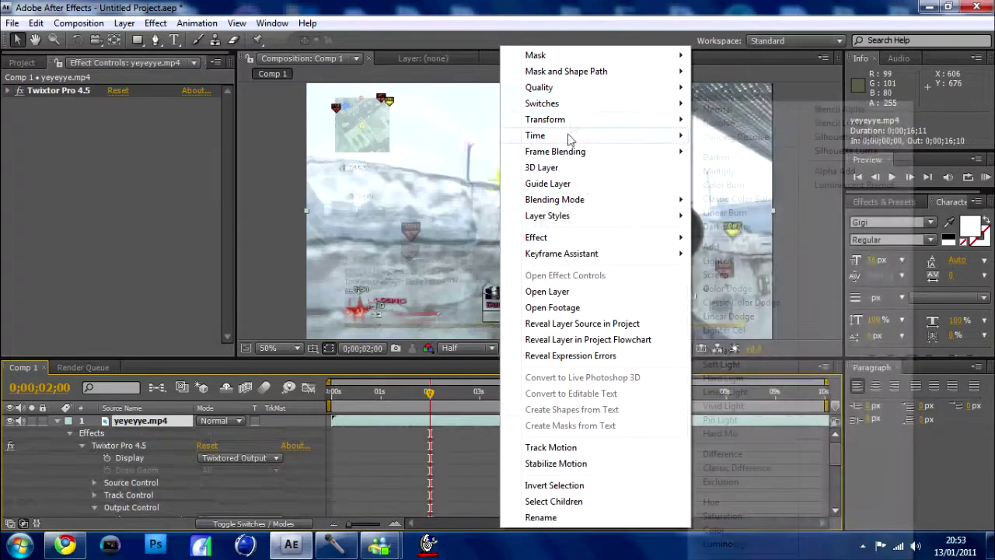
{"action": "mouse_move", "coordinate": [534, 135]}
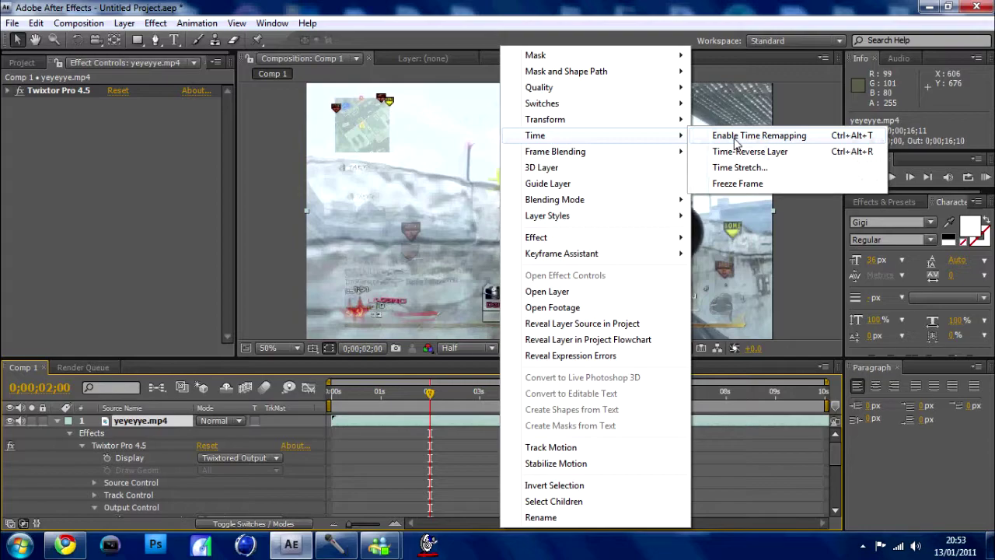
Enable Time Remapping on the clip layer and move the playhead to 0;00;03;13.
{"action": "left_click", "coordinate": [735, 141]}
{"action": "scroll", "coordinate": [443, 438], "scroll_direction": "down", "scroll_amount": 3}
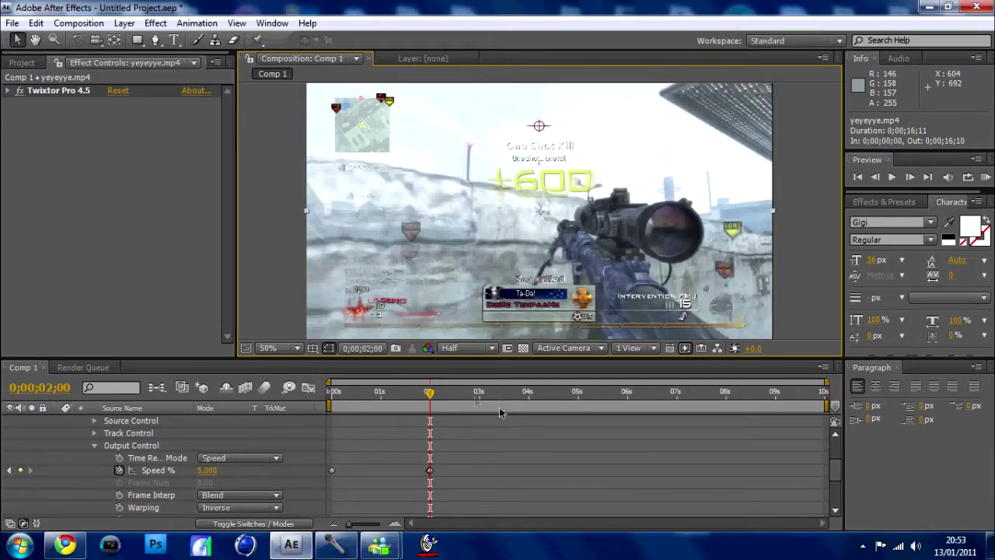
{"action": "scroll", "coordinate": [348, 435], "scroll_direction": "down", "scroll_amount": 2}
{"action": "scroll", "coordinate": [536, 414], "scroll_direction": "up", "scroll_amount": 2}
{"action": "left_click", "coordinate": [447, 413]}
{"action": "left_click_drag", "start_coordinate": [448, 413], "coordinate": [470, 411]}
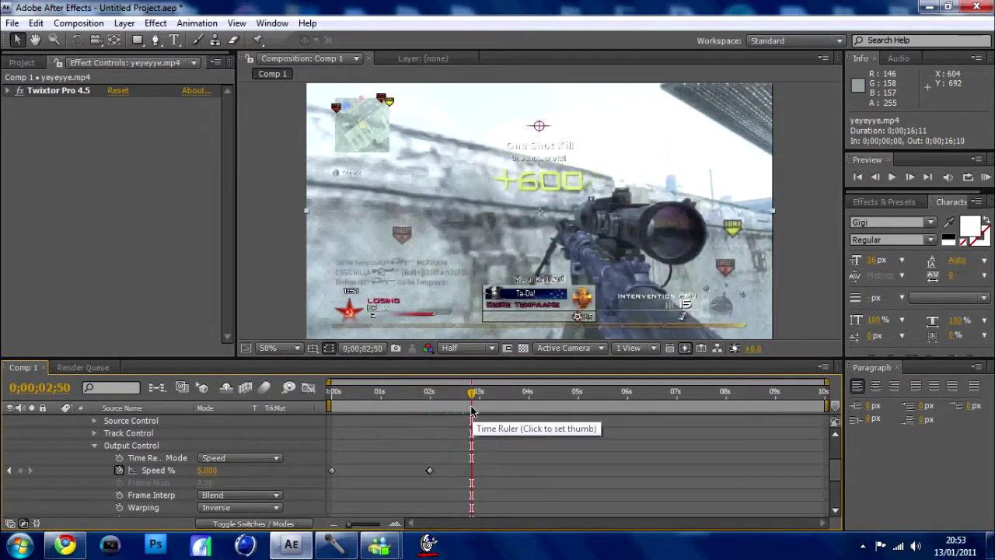
{"action": "left_click_drag", "start_coordinate": [470, 411], "coordinate": [491, 410]}
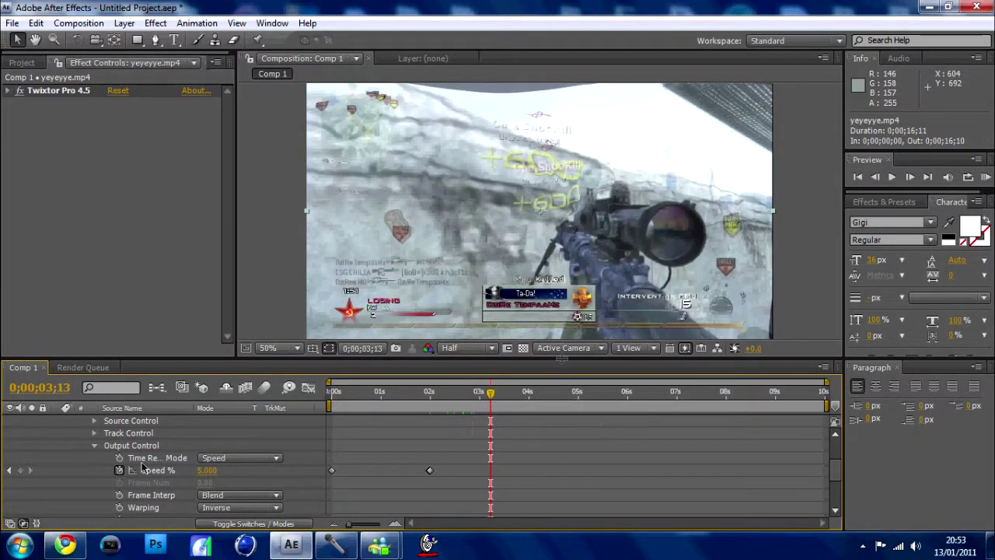
Add a Speed % keyframe and set Speed back to 100% at 0;00;03;14.
{"action": "left_click", "coordinate": [19, 471]}
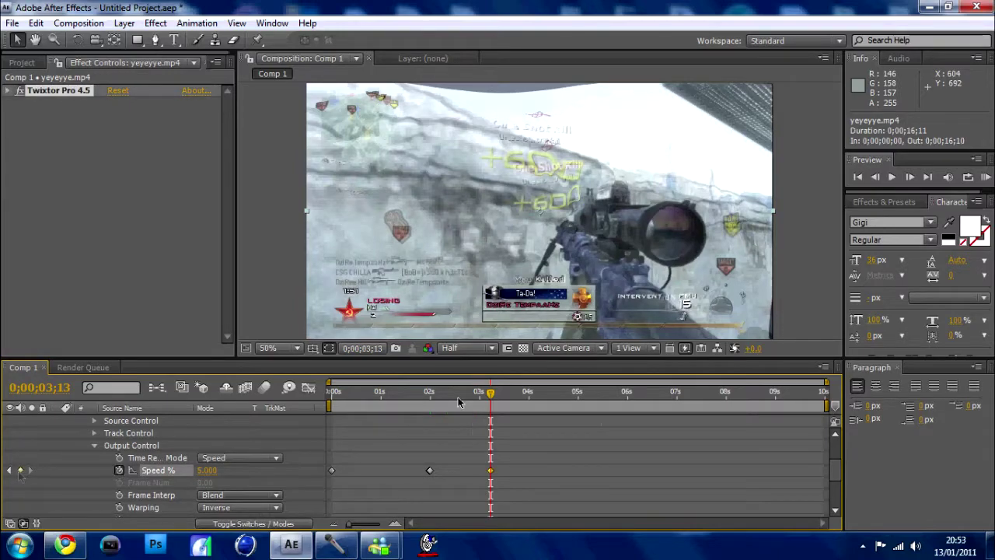
{"action": "left_click", "coordinate": [905, 187]}
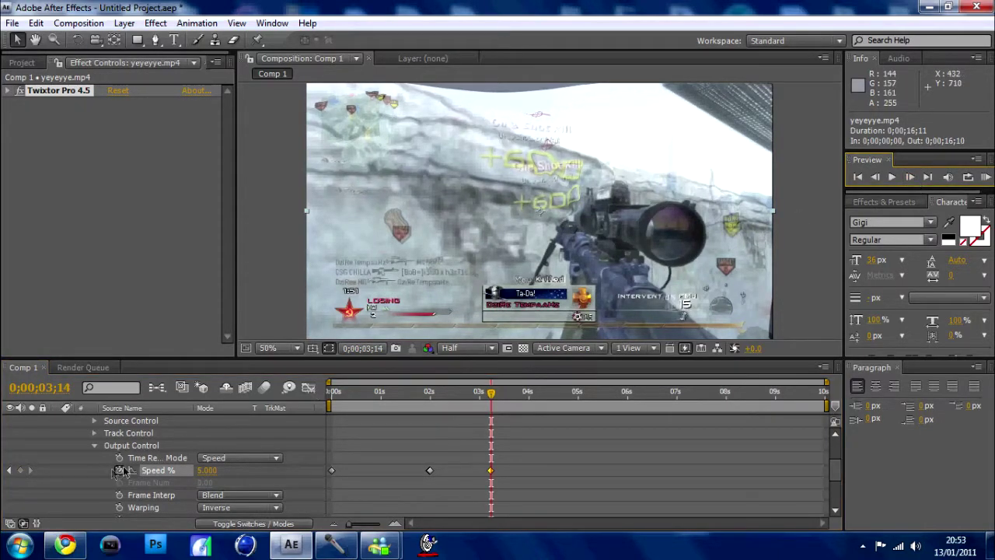
{"action": "left_click", "coordinate": [206, 471]}
{"action": "type", "text": "100"}
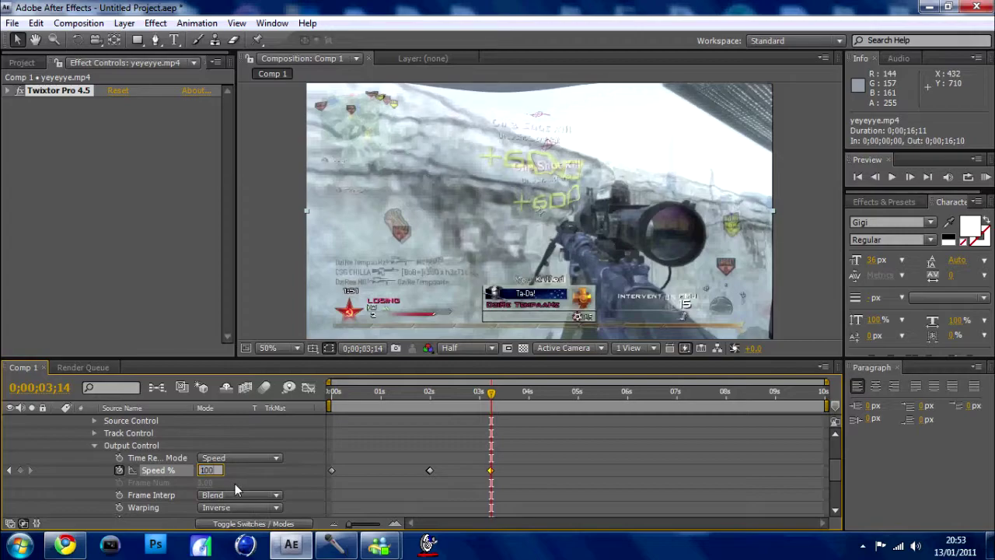
{"action": "key", "text": "Return"}
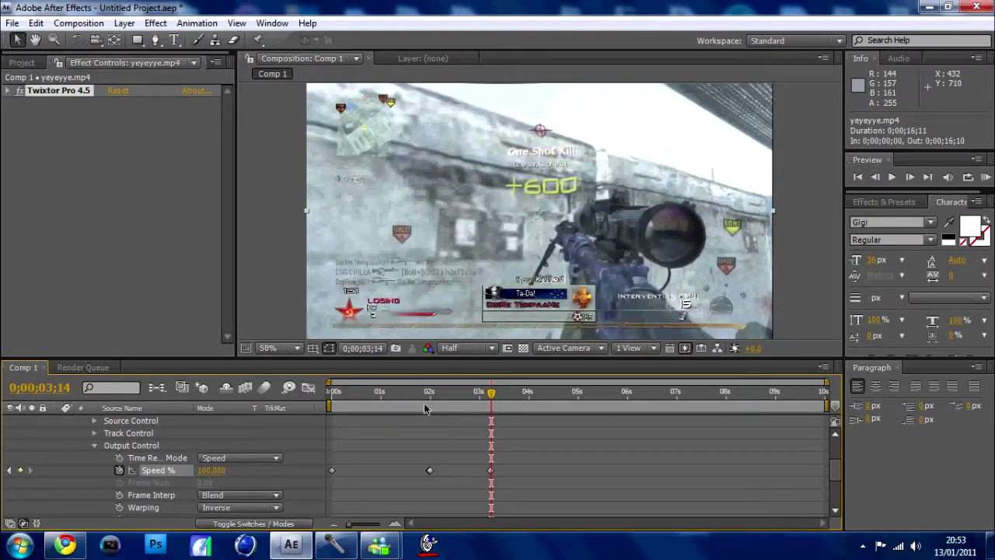
{"action": "left_click", "coordinate": [426, 409]}
Preview the speed ramp, render Comp 1 through the Render Queue, then close After Effects.
{"action": "key", "text": "space"}
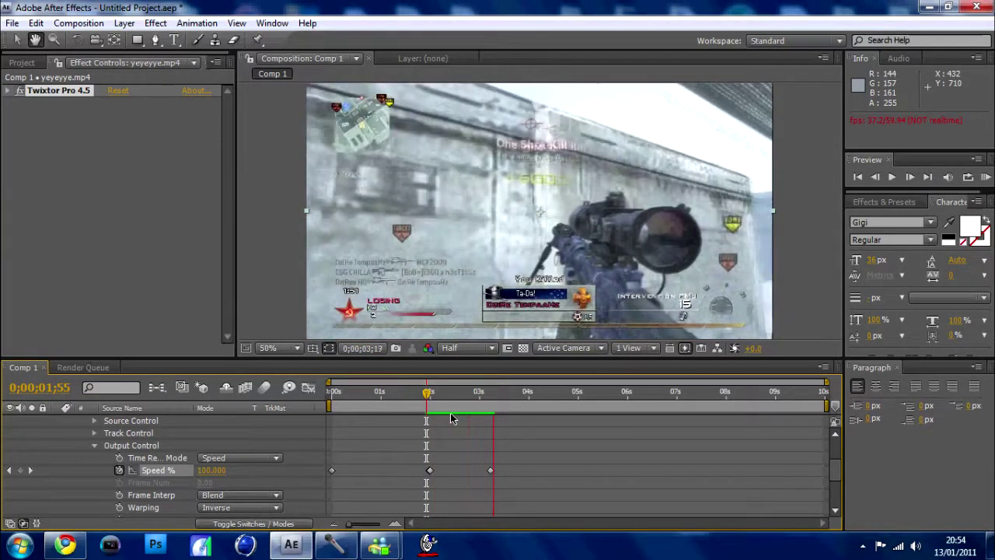
{"action": "left_click", "coordinate": [79, 22]}
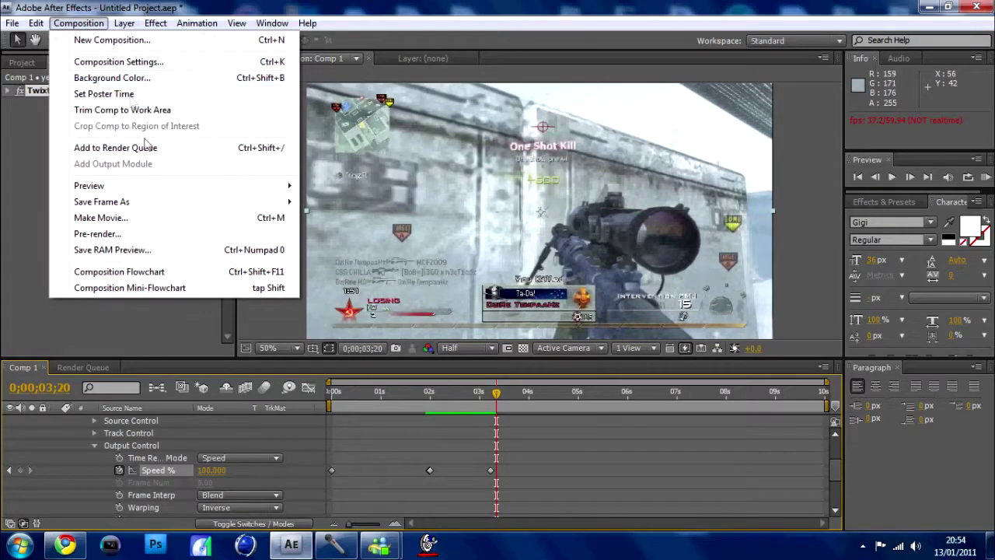
{"action": "left_click", "coordinate": [144, 148]}
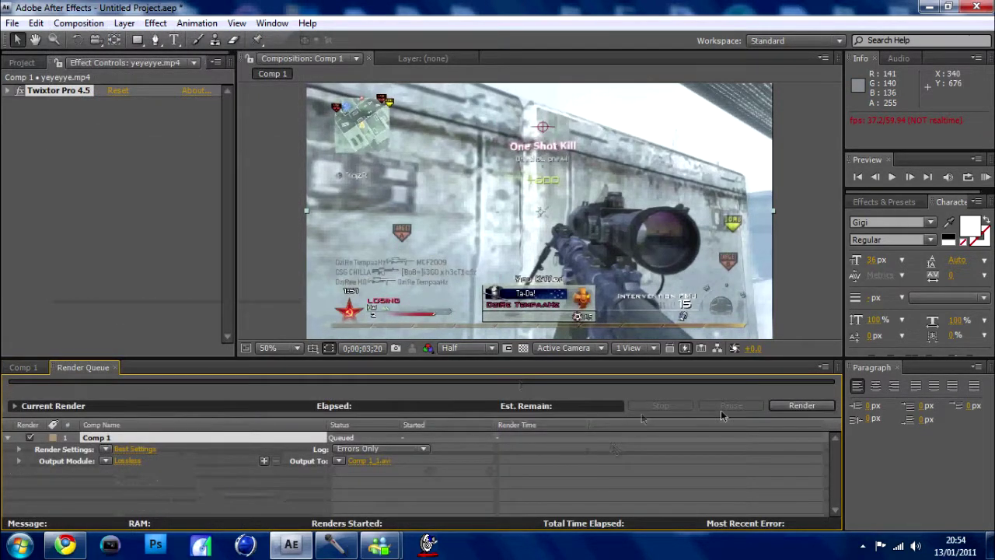
{"action": "left_click", "coordinate": [811, 406]}
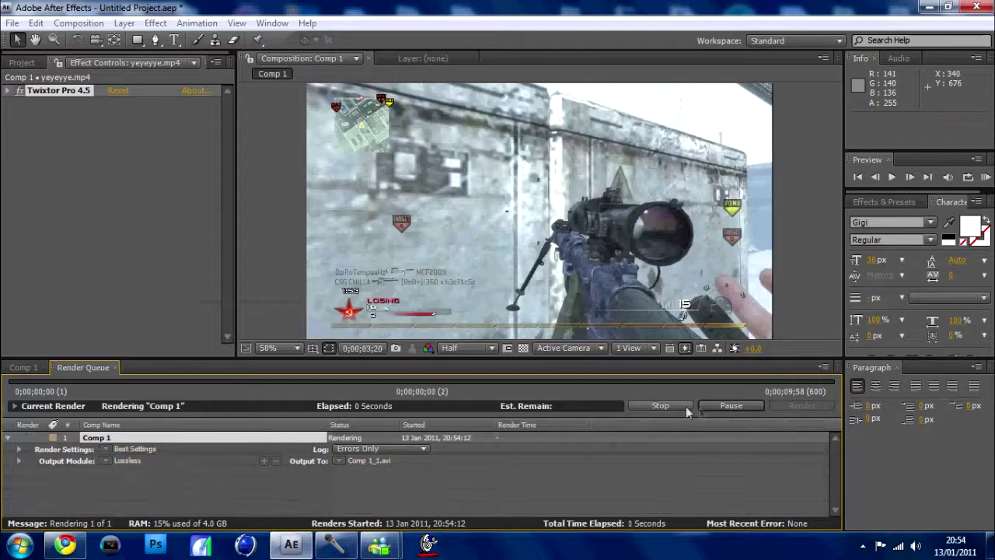
{"action": "left_click", "coordinate": [976, 9]}
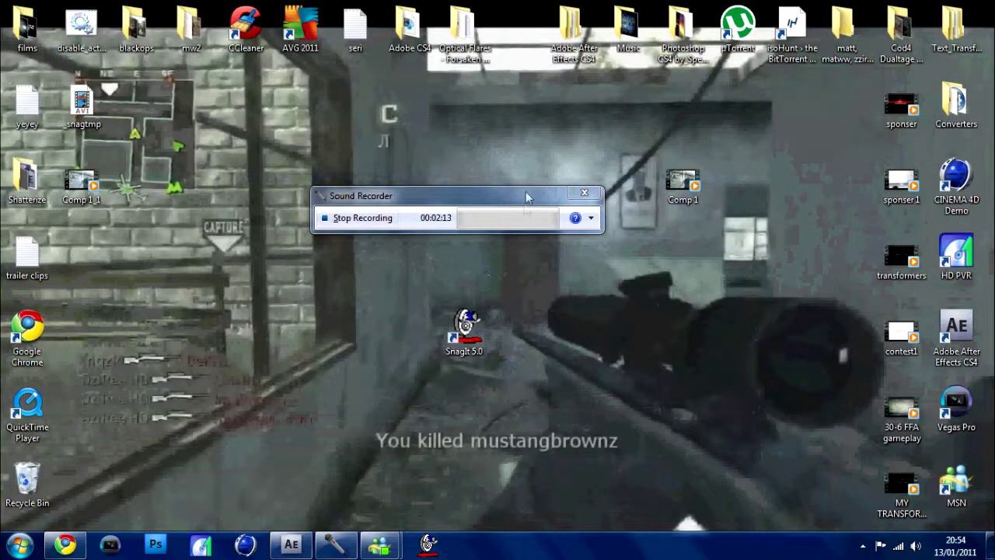
Play Comp 1.avi in Media Player, close it, and drag the file into Vegas Pro.
{"action": "double_click", "coordinate": [681, 185]}
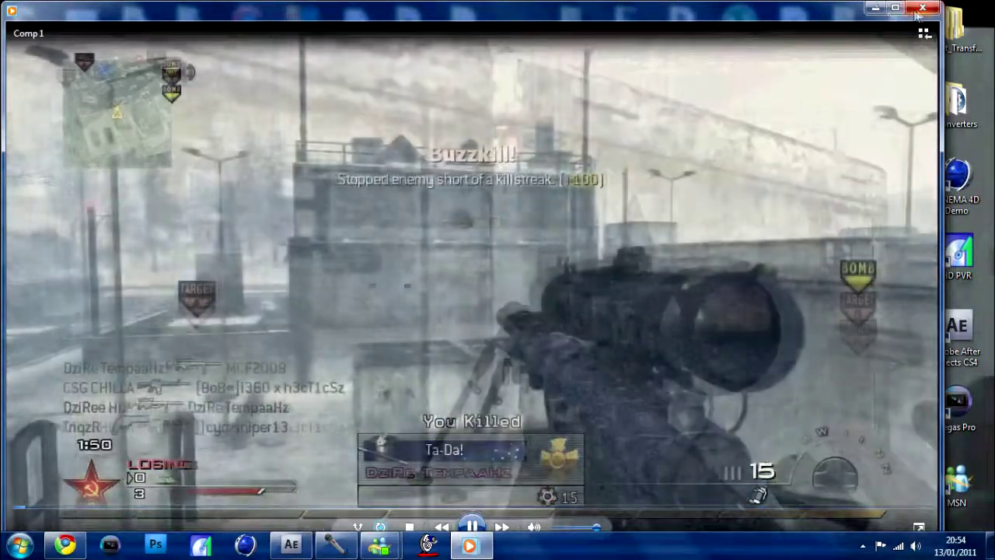
{"action": "key", "text": "alt+F4"}
{"action": "mouse_move", "coordinate": [683, 182]}
{"action": "left_mouse_down"}
{"action": "mouse_move", "coordinate": [990, 433]}
{"action": "mouse_move", "coordinate": [953, 408]}
{"action": "left_mouse_up"}
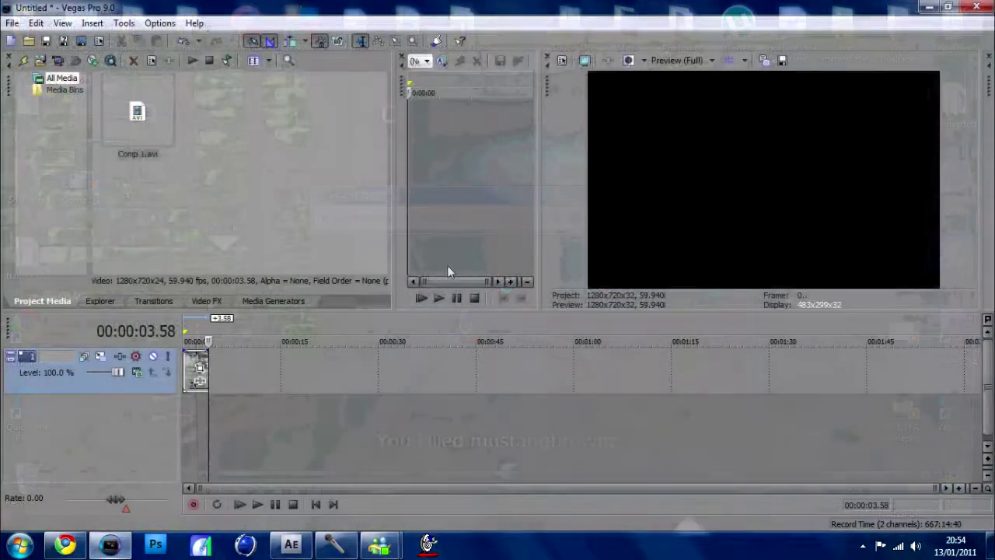
Apply Unsharp Mask (amount 0.445) to the Comp 1 event.
{"action": "left_click", "coordinate": [187, 359]}
{"action": "left_click", "coordinate": [207, 301]}
{"action": "scroll", "coordinate": [93, 217], "scroll_direction": "down", "scroll_amount": 10}
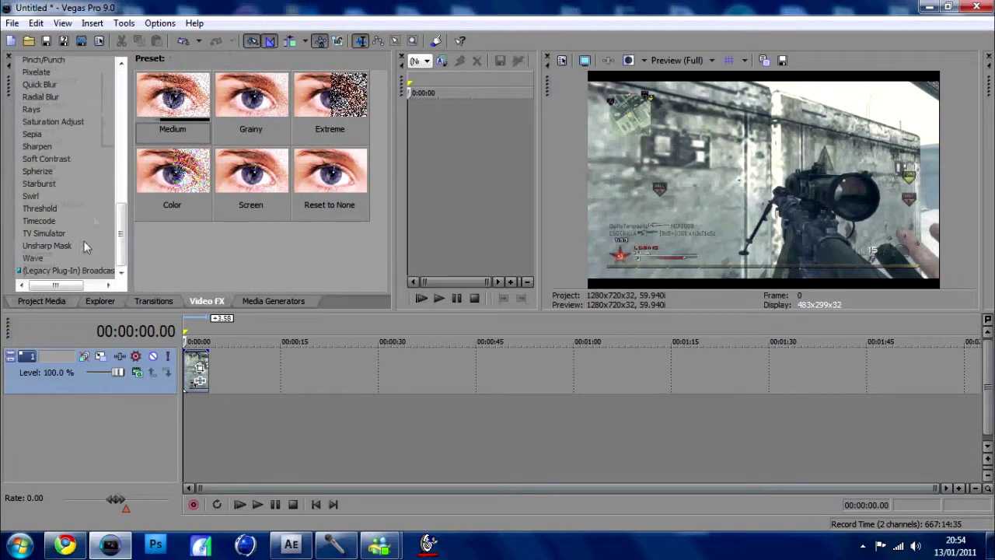
{"action": "left_click_drag", "start_coordinate": [46, 246], "coordinate": [195, 369]}
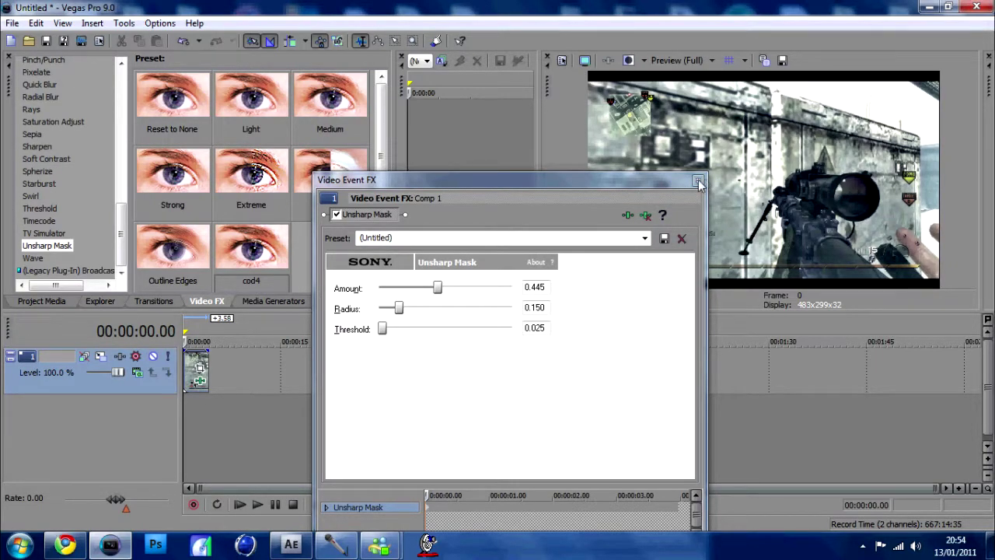
{"action": "left_click", "coordinate": [698, 180]}
Apply a Sharpen preset to the Comp 1 event.
{"action": "left_click", "coordinate": [36, 146]}
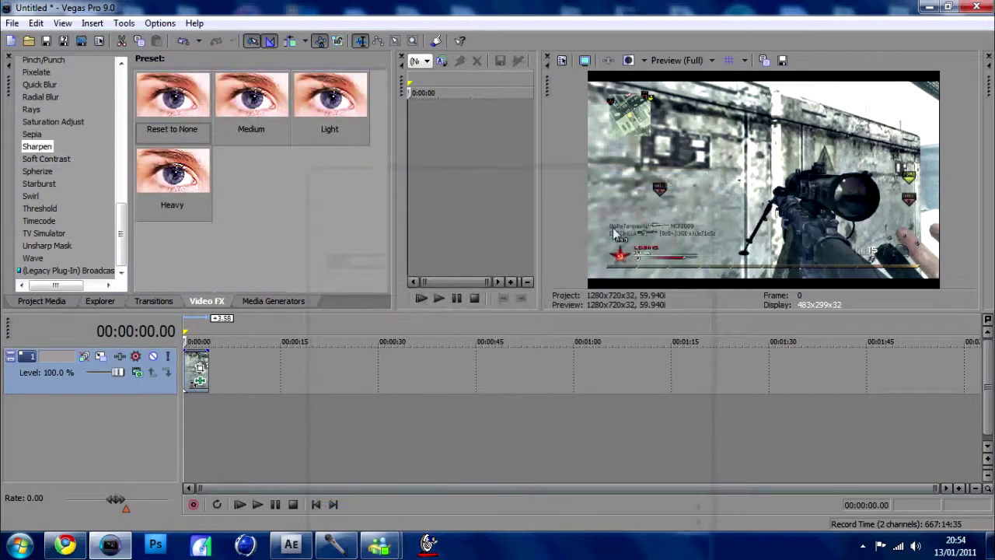
{"action": "left_click_drag", "start_coordinate": [172, 97], "coordinate": [181, 213]}
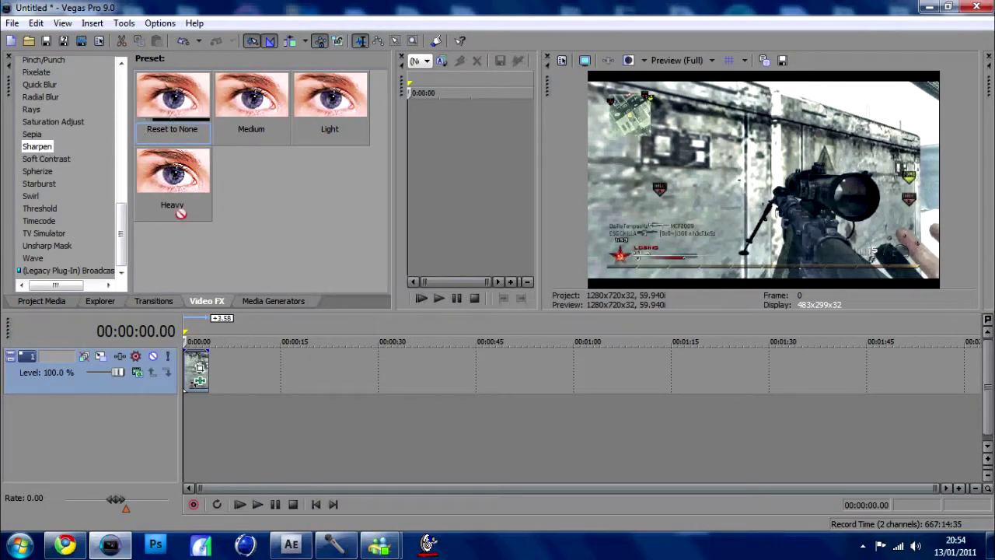
{"action": "left_click_drag", "start_coordinate": [195, 389], "coordinate": [196, 383]}
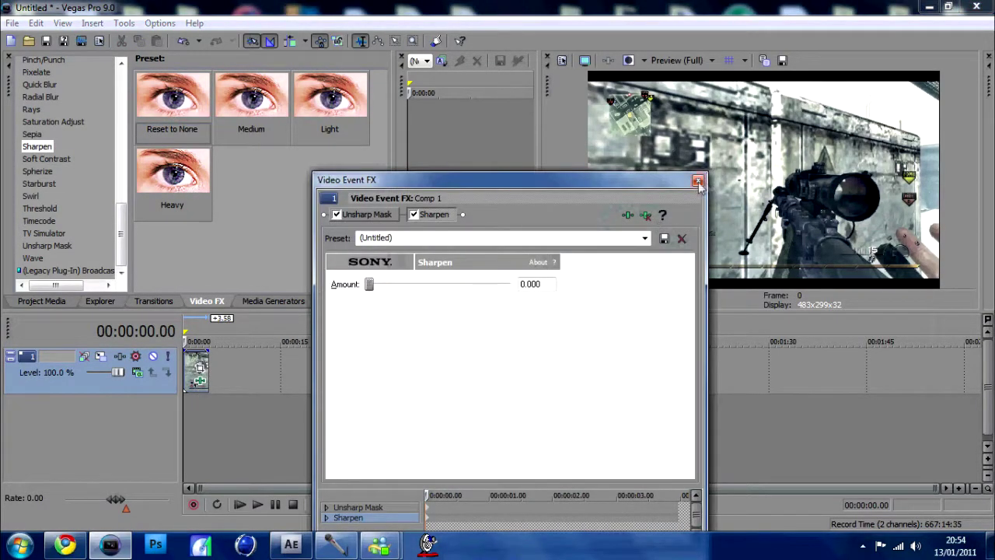
{"action": "left_click", "coordinate": [698, 180]}
Render the Vegas project as Untitled.wmv and open the finished video.
{"action": "left_click", "coordinate": [81, 40]}
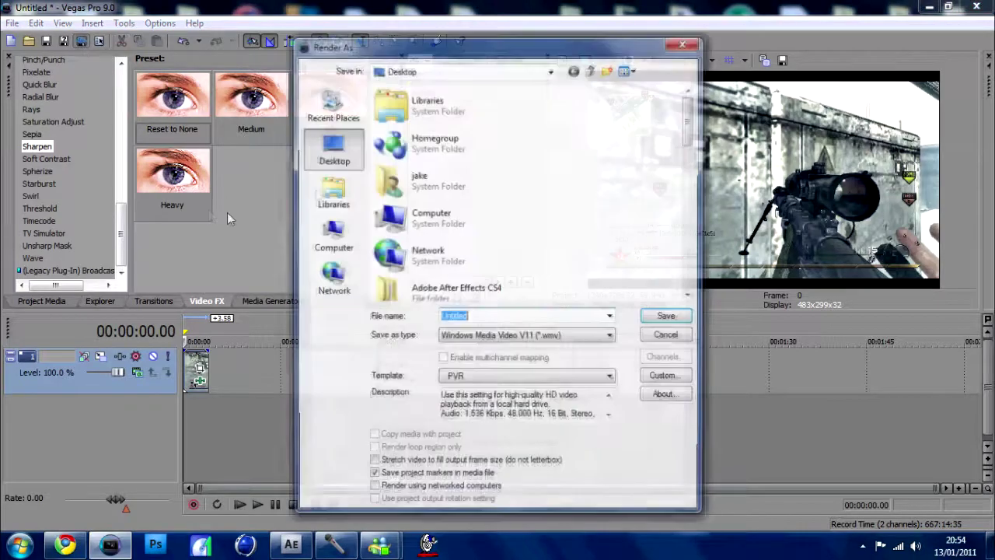
{"action": "left_click", "coordinate": [663, 325]}
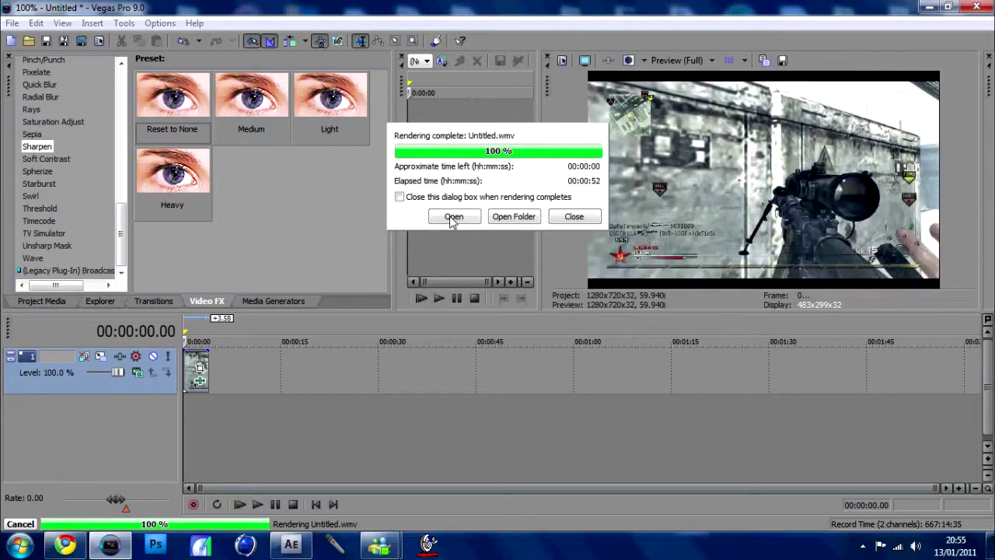
{"action": "left_click", "coordinate": [453, 217]}
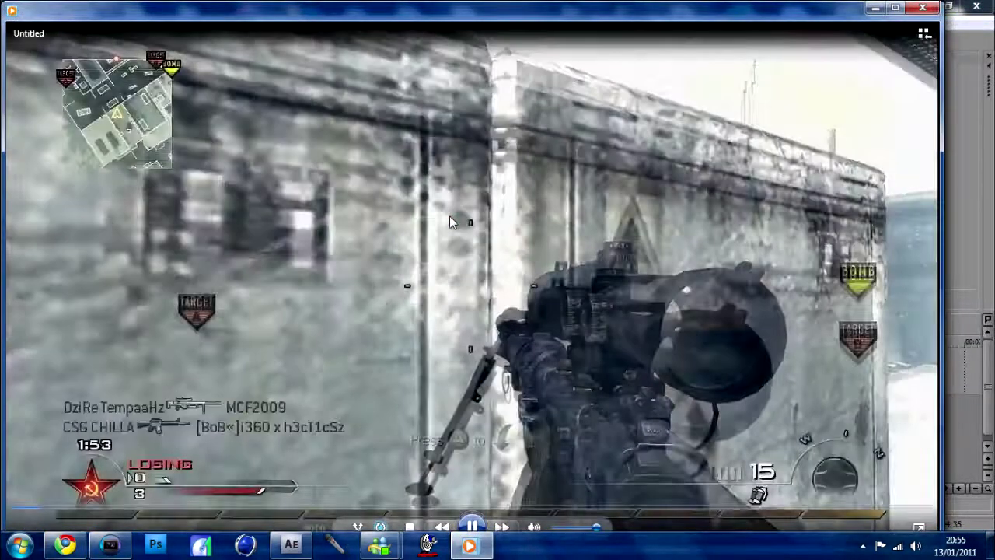
Watch Untitled.wmv full screen, then exit full screen and close the media player.
{"action": "right_click", "coordinate": [449, 218]}
{"action": "left_click", "coordinate": [476, 247]}
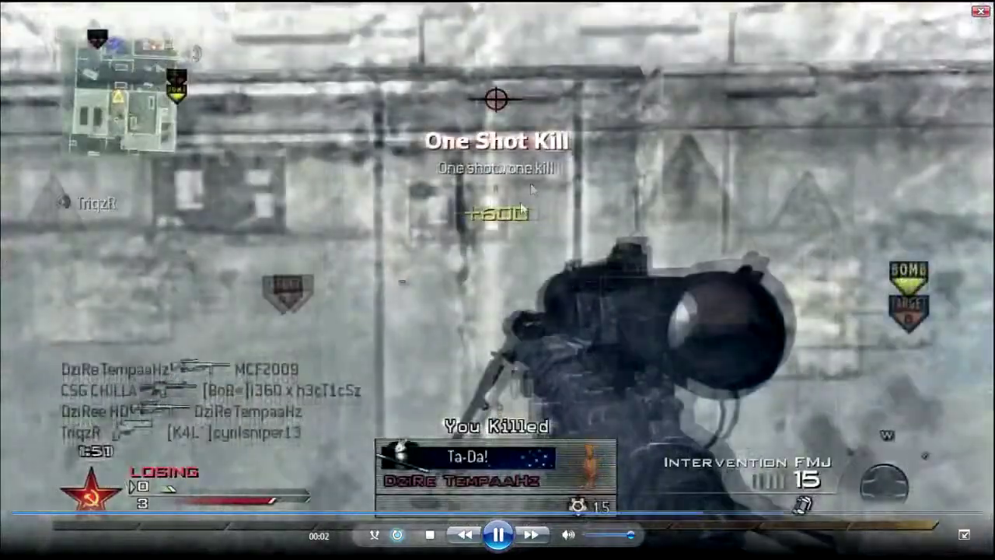
{"action": "key", "text": "Escape"}
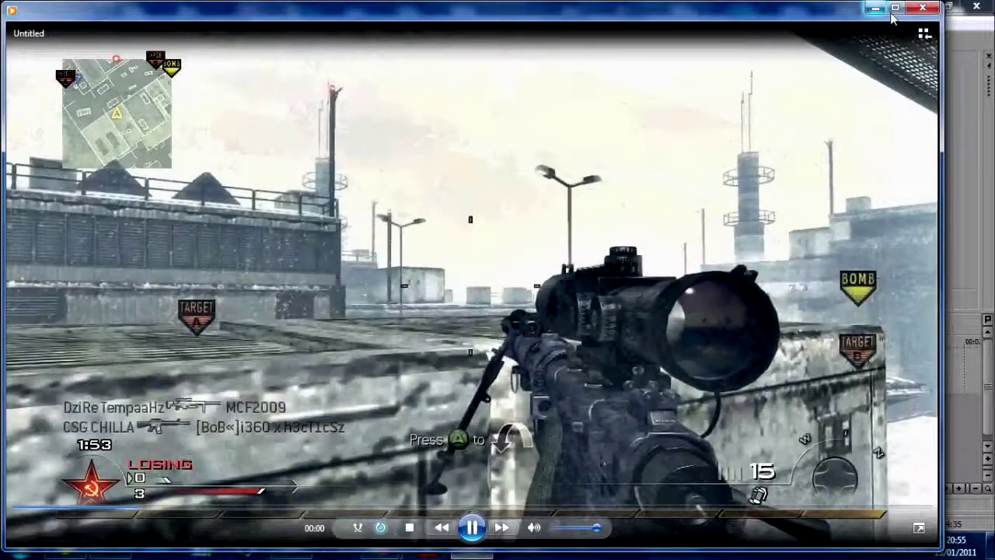
{"action": "left_click", "coordinate": [923, 7]}
Quit Vegas Pro 9.0, discarding unsaved changes to the Untitled project.
{"action": "left_click", "coordinate": [976, 7]}
{"action": "left_click", "coordinate": [517, 238]}
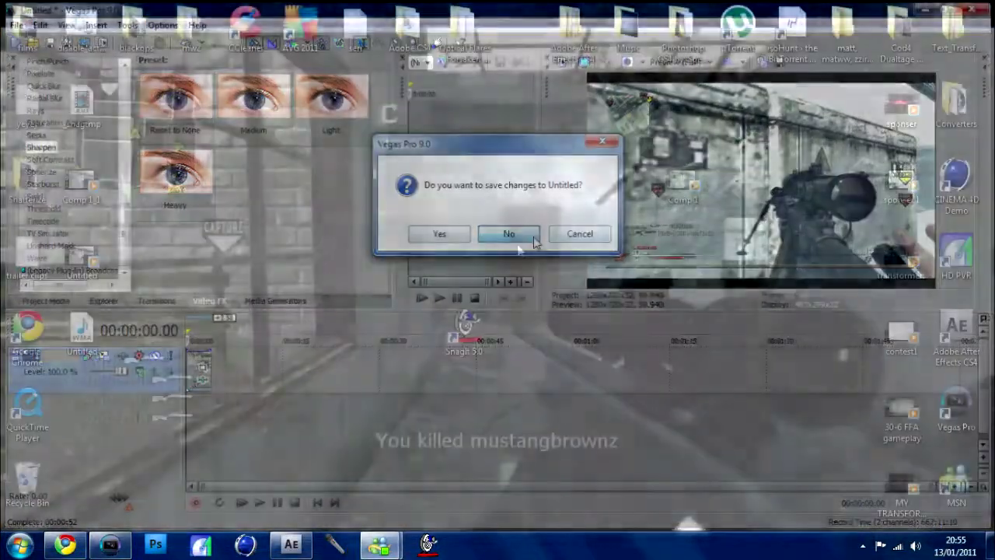